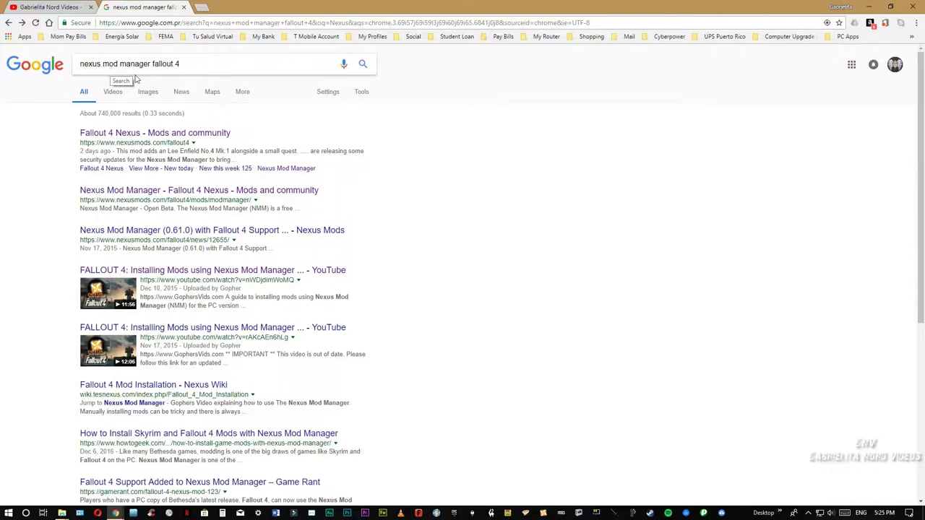
Open the Fallout 4 Nexus site from the search results and reach the Nexus Mod Manager files for Windows 10, 8, 7 and Vista
{"action": "left_click", "coordinate": [180, 134]}
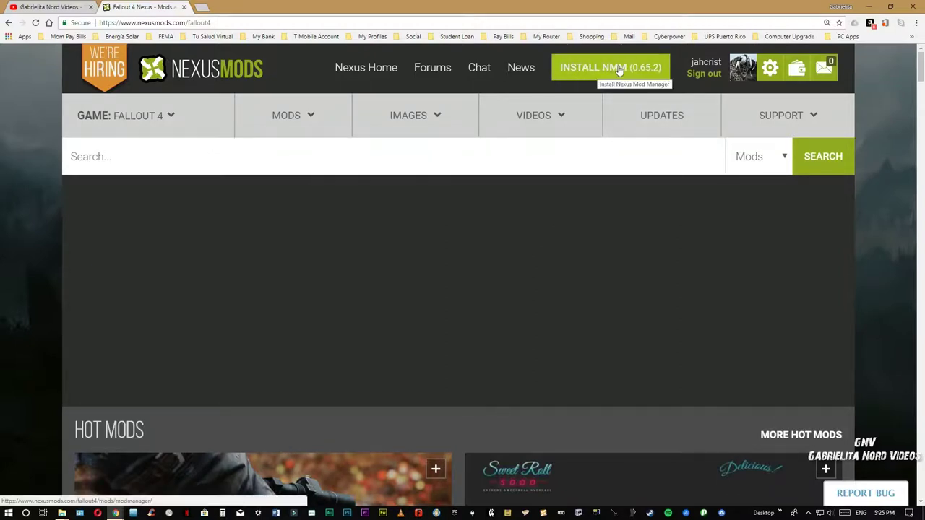
{"action": "left_click", "coordinate": [578, 70]}
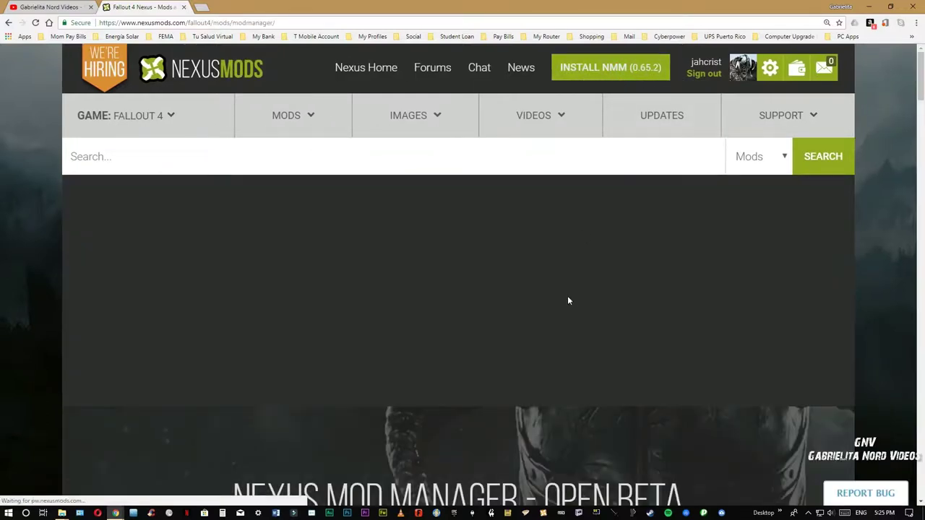
{"action": "scroll", "coordinate": [567, 295], "scroll_direction": "down", "scroll_amount": 8}
{"action": "scroll", "coordinate": [565, 294], "scroll_direction": "down", "scroll_amount": 1}
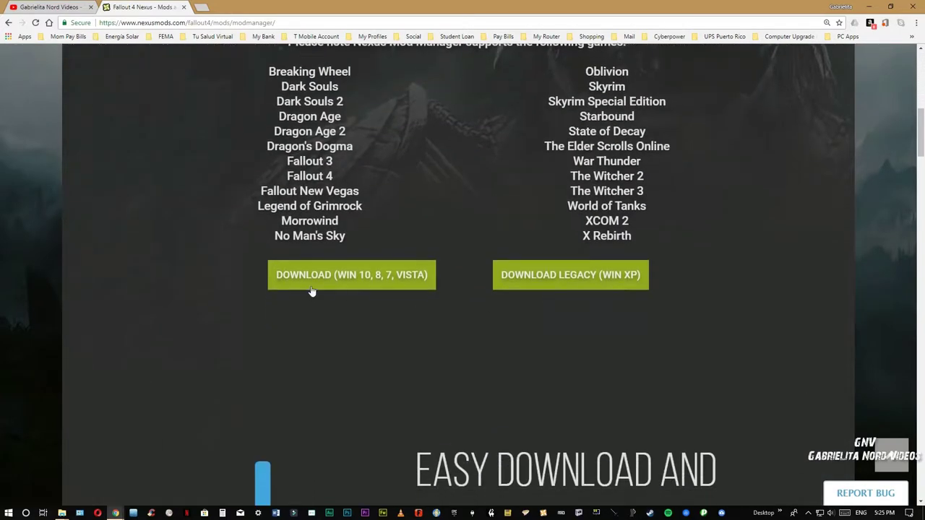
{"action": "left_click", "coordinate": [366, 277]}
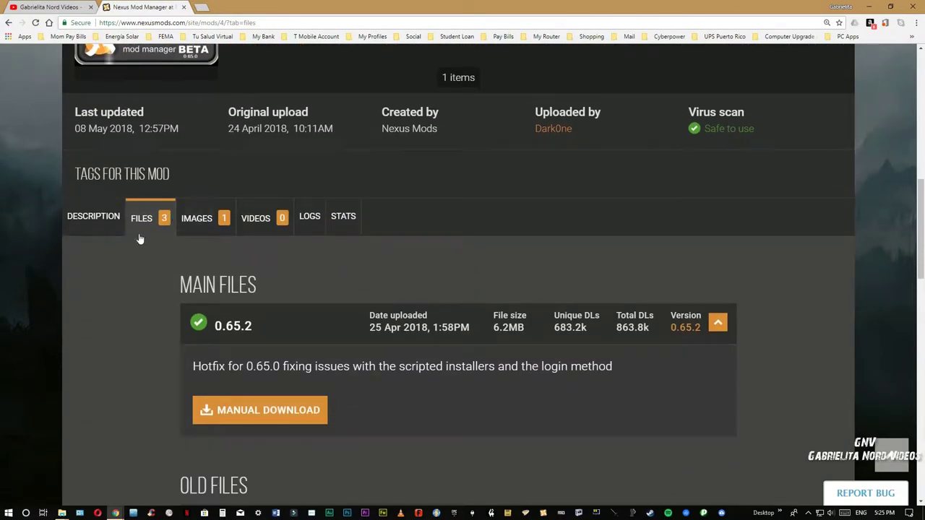
Start the manual download of main file 0.65.2, cancel saving it and dismiss the download pop-up
{"action": "left_click", "coordinate": [281, 409]}
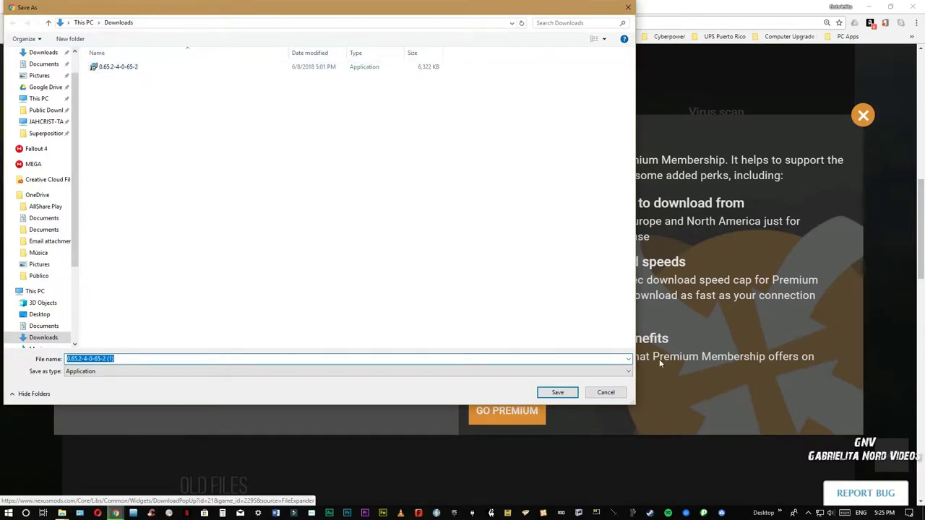
{"action": "left_click", "coordinate": [606, 393]}
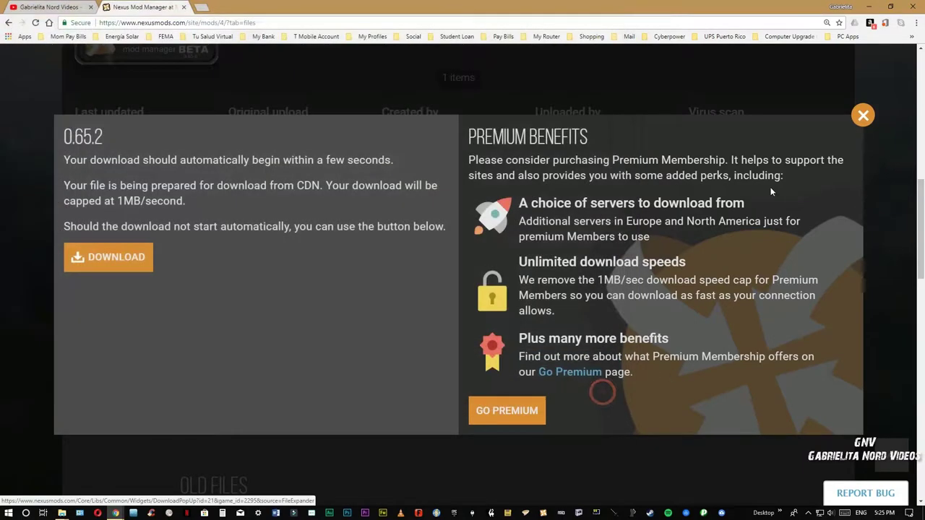
{"action": "left_click", "coordinate": [861, 114]}
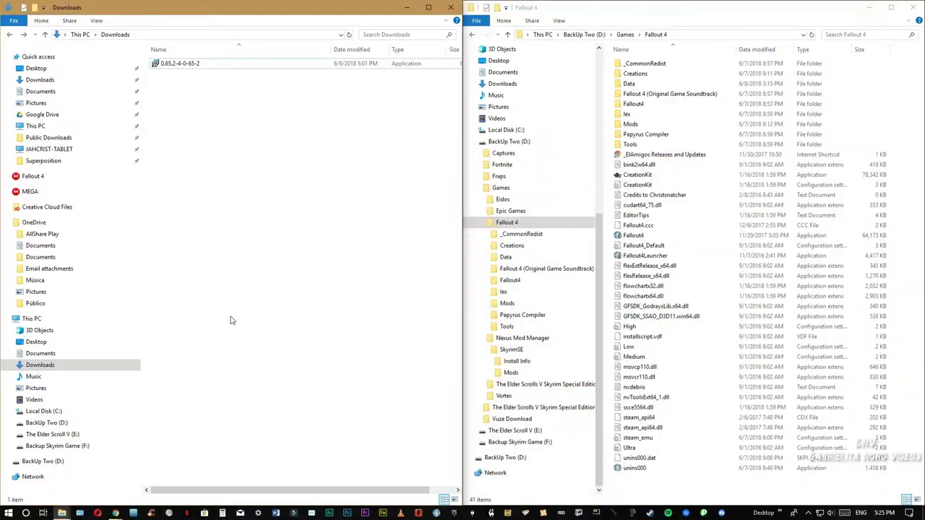
Run the 0.65.2-4-0-65-2 installer from Downloads in English, accept the license agreement and continue past the release notes
{"action": "double_click", "coordinate": [190, 65]}
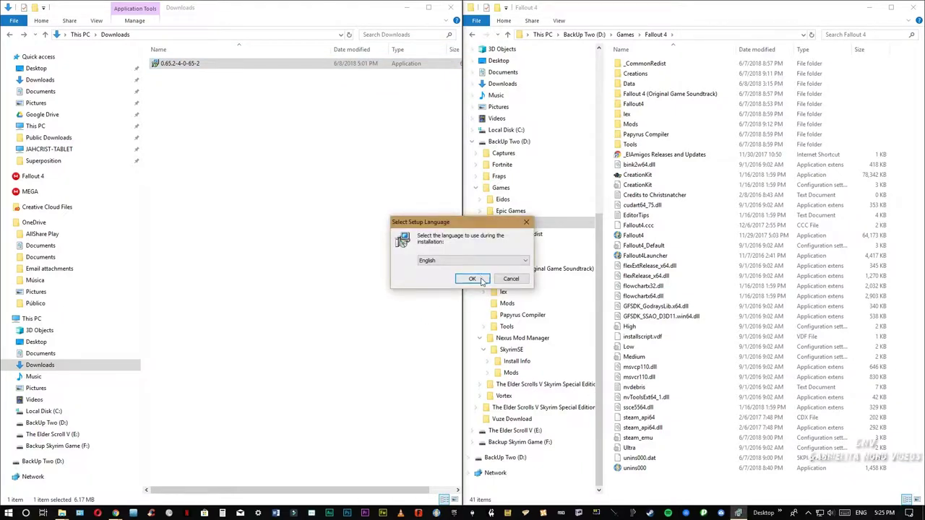
{"action": "left_click", "coordinate": [472, 279]}
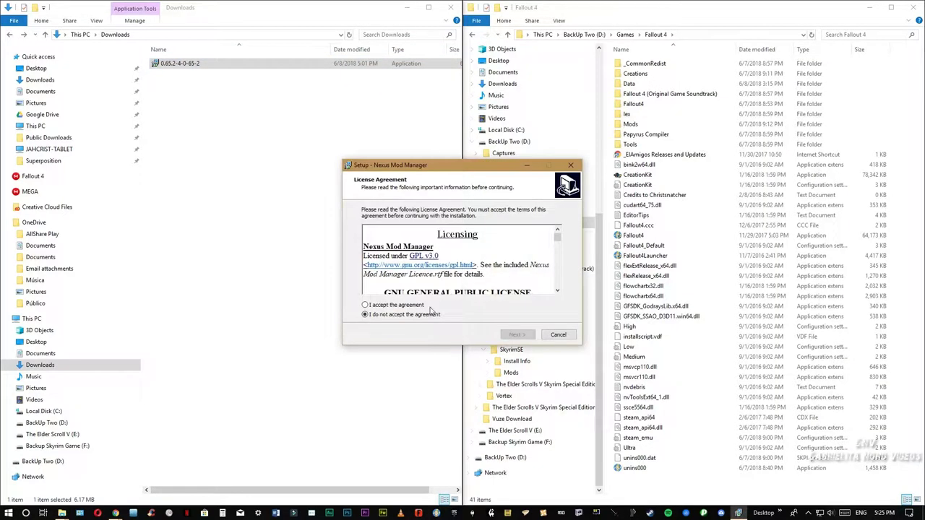
{"action": "left_click", "coordinate": [409, 306]}
{"action": "left_click", "coordinate": [513, 335]}
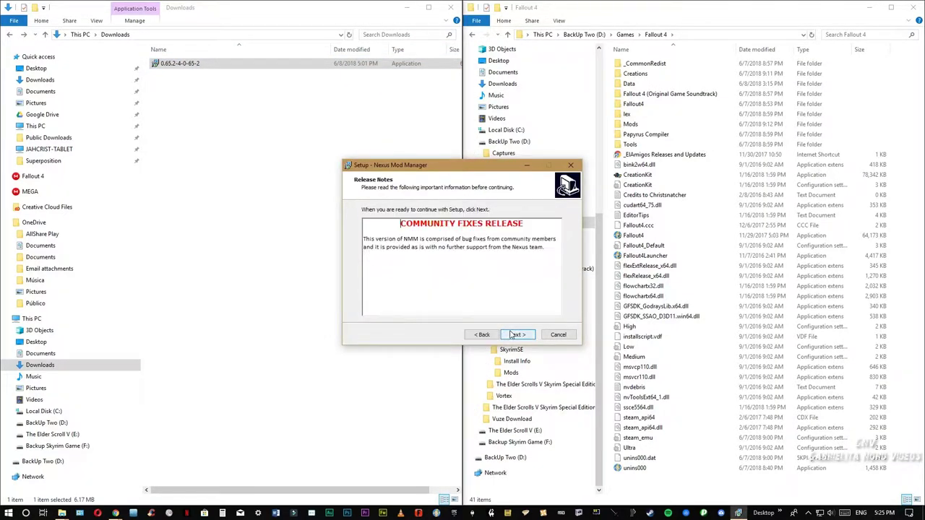
{"action": "left_click", "coordinate": [513, 335]}
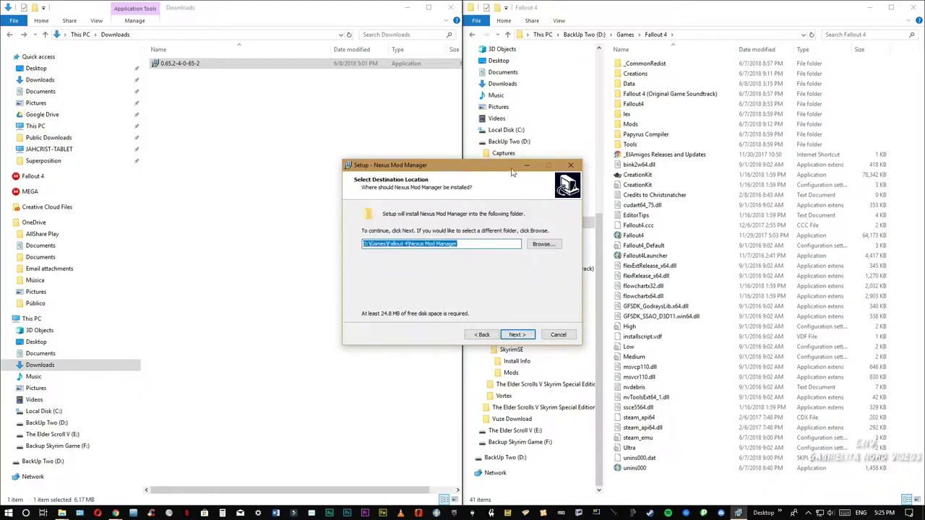
Review the install destination folder and accept D:\Games\Fallout 4\Nexus Mod Manager
{"action": "left_click_drag", "start_coordinate": [509, 169], "coordinate": [543, 197]}
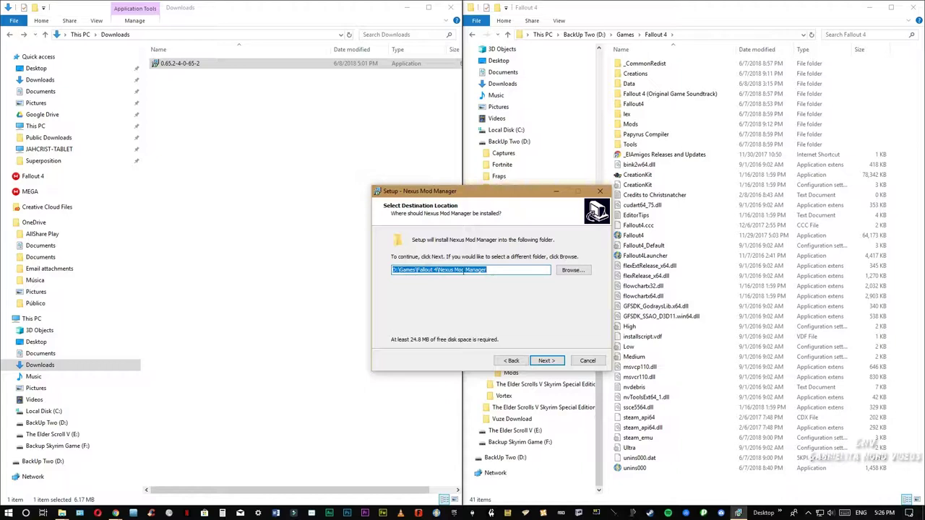
{"action": "left_click", "coordinate": [494, 271]}
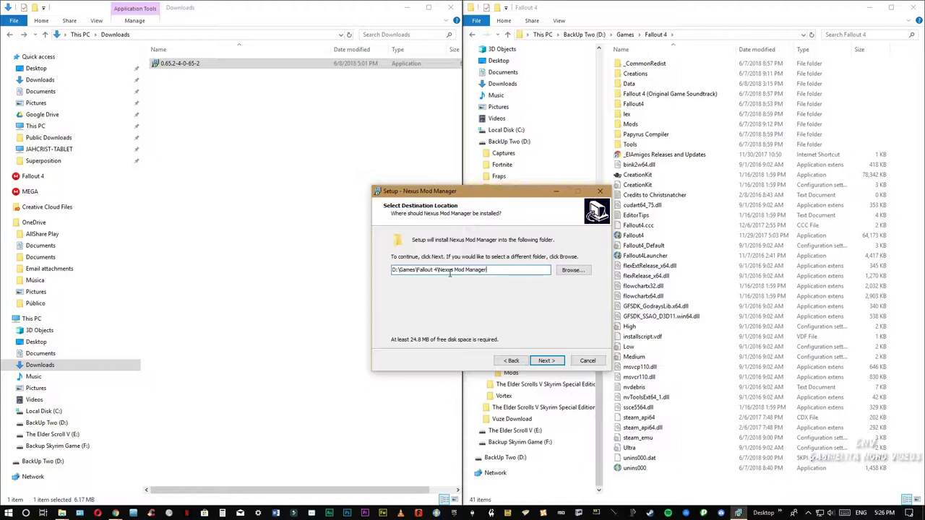
{"action": "left_click", "coordinate": [562, 272]}
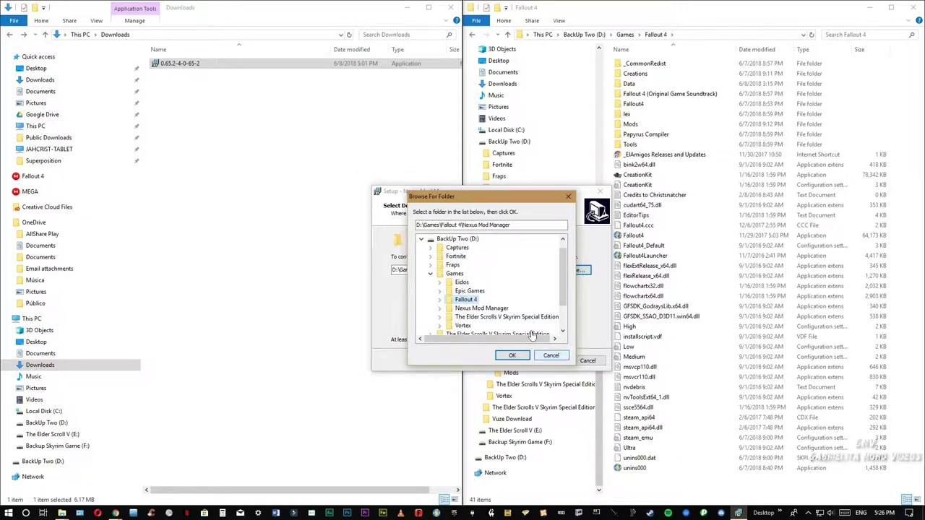
{"action": "left_click", "coordinate": [547, 359]}
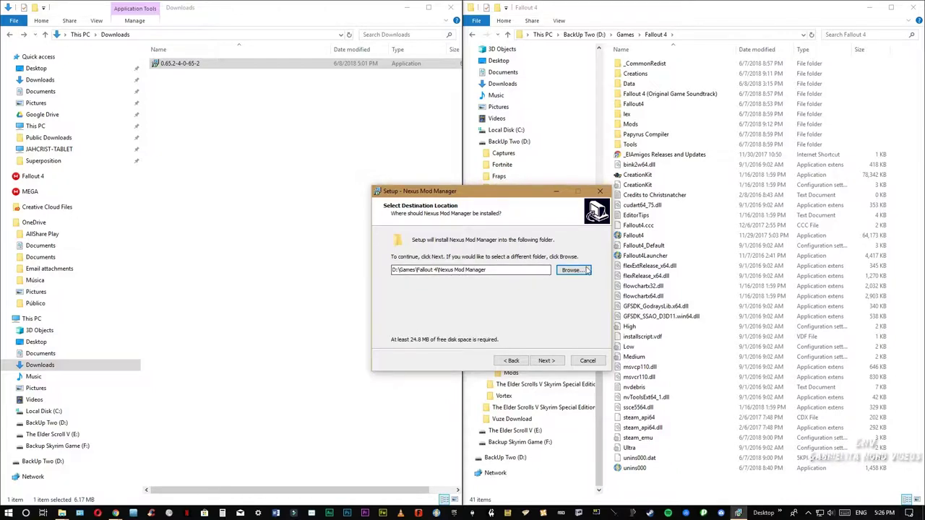
{"action": "left_click_drag", "start_coordinate": [537, 193], "coordinate": [531, 113]}
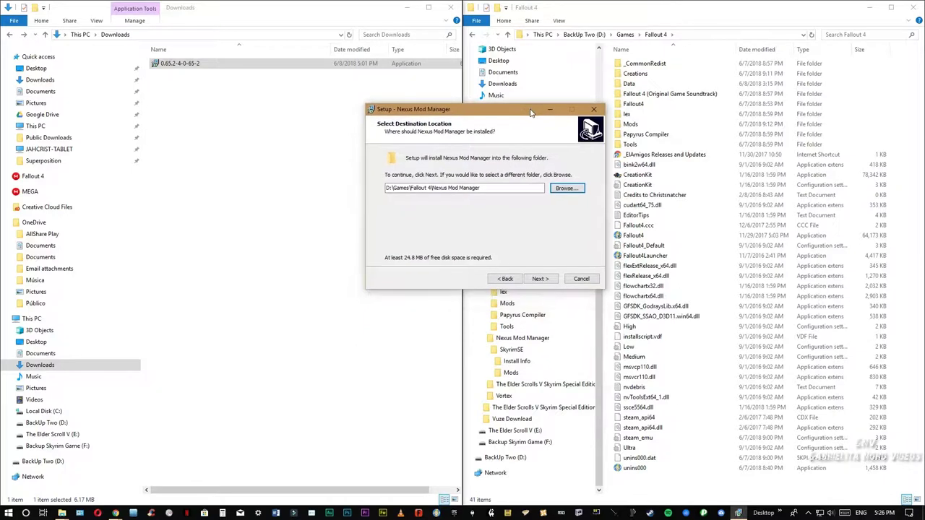
{"action": "left_click", "coordinate": [545, 280]}
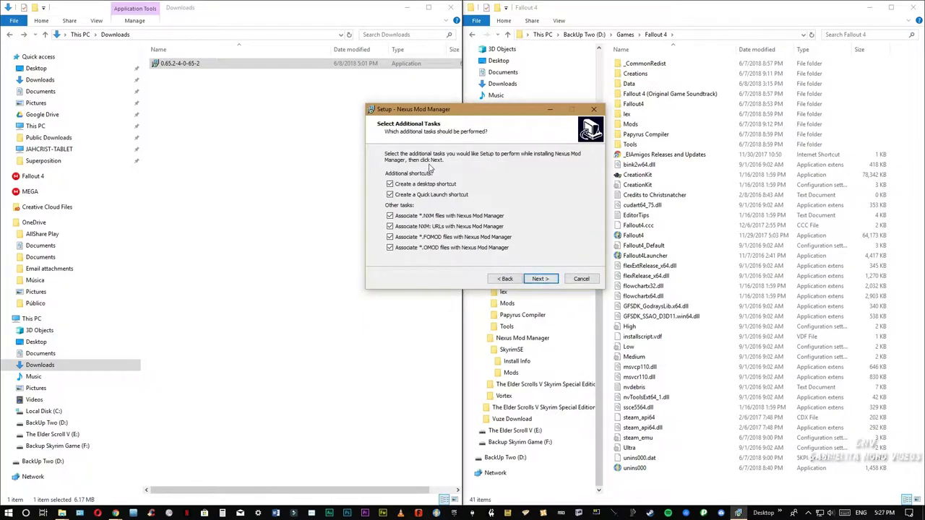
Install Nexus Mod Manager with all shortcuts and file associations enabled, and finish setup with the program set to launch
{"action": "left_click", "coordinate": [540, 278]}
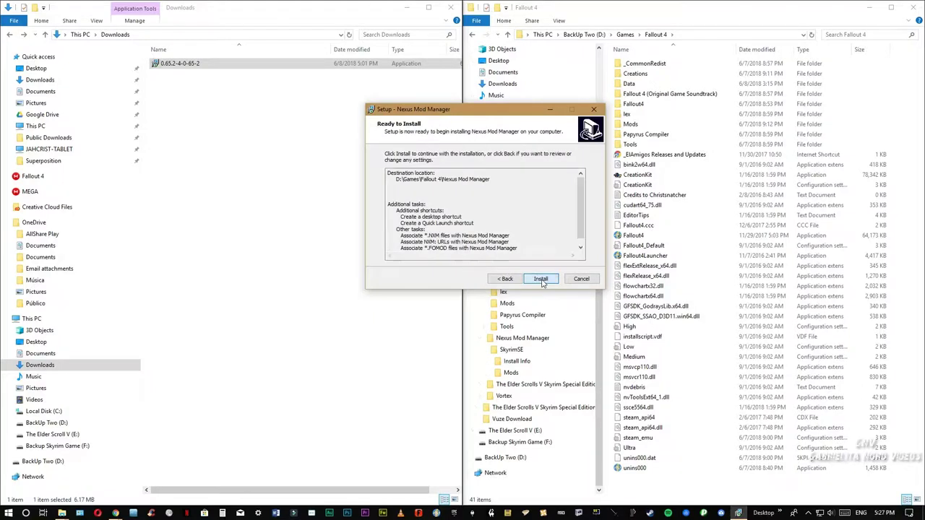
{"action": "left_click", "coordinate": [540, 279]}
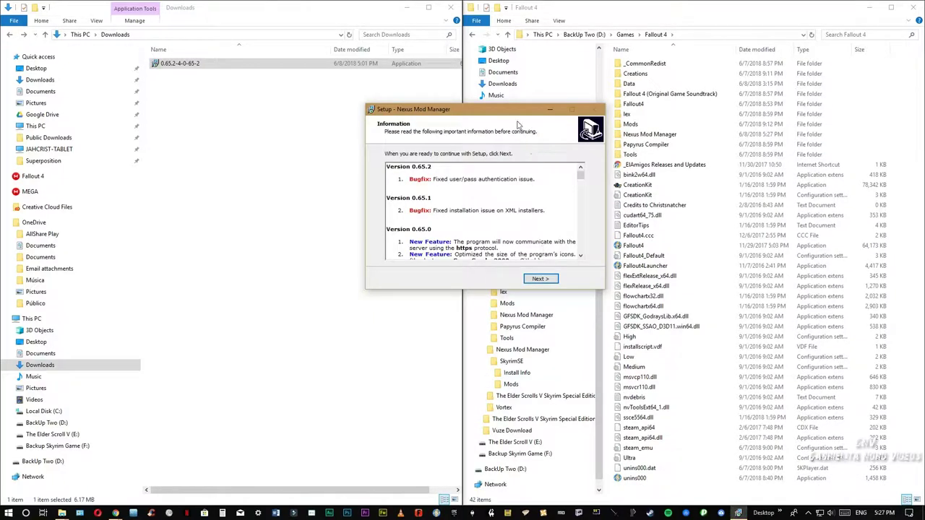
{"action": "left_click_drag", "start_coordinate": [524, 111], "coordinate": [333, 158]}
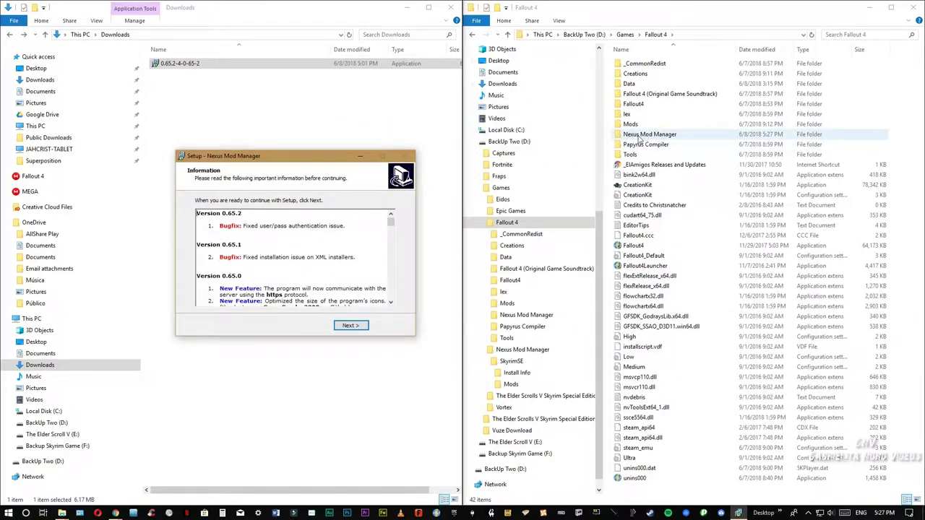
{"action": "left_click", "coordinate": [350, 326]}
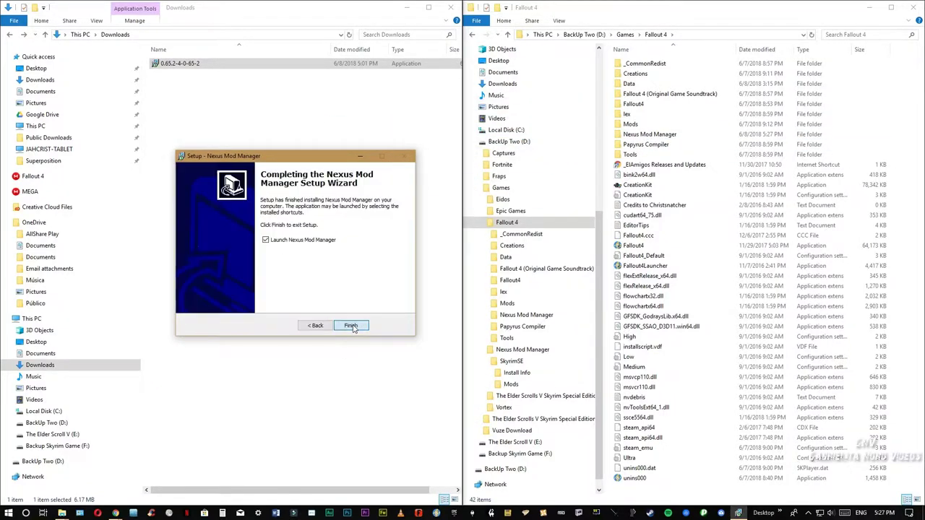
{"action": "left_click", "coordinate": [351, 326]}
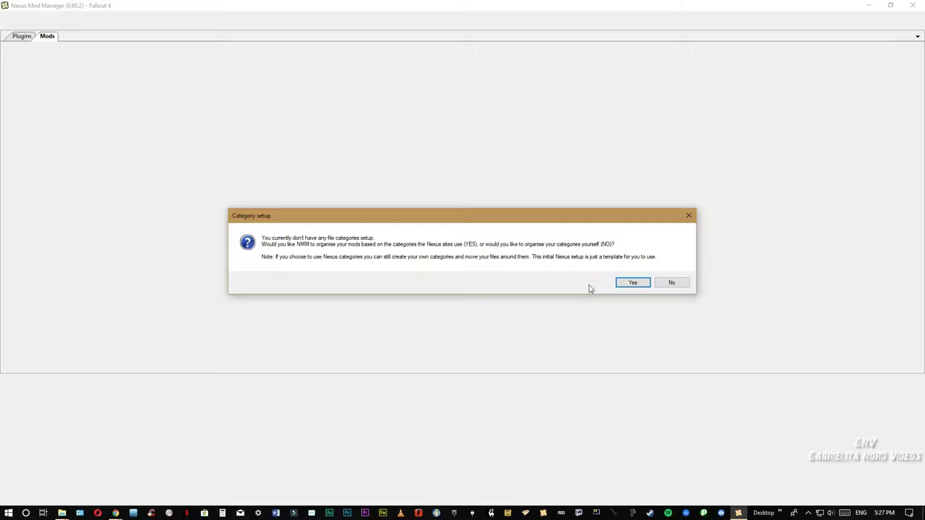
Have Nexus Mod Manager organise mods by the Nexus site categories, and close the program
{"action": "left_click", "coordinate": [631, 285]}
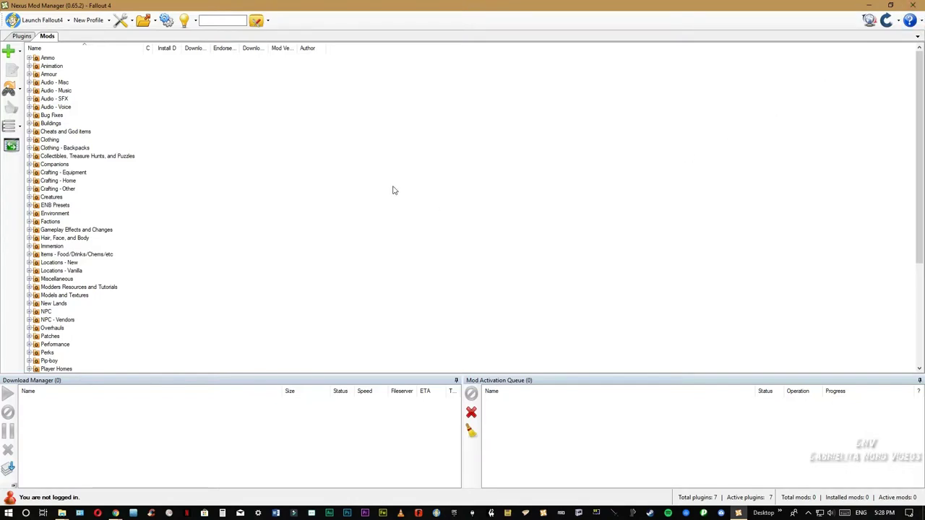
{"action": "left_click", "coordinate": [916, 6]}
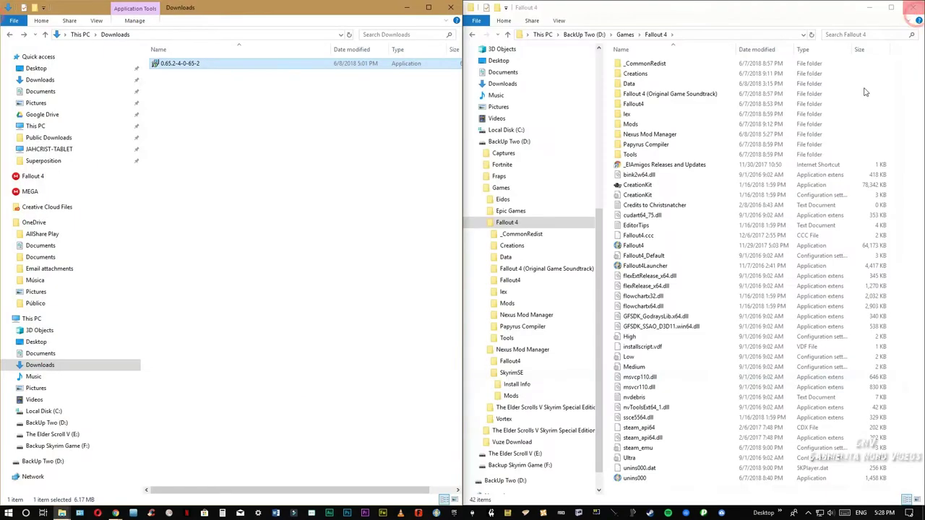
Examine the Nexus Mod Manager and Data folders inside the Fallout 4 game folder
{"action": "left_click", "coordinate": [652, 140]}
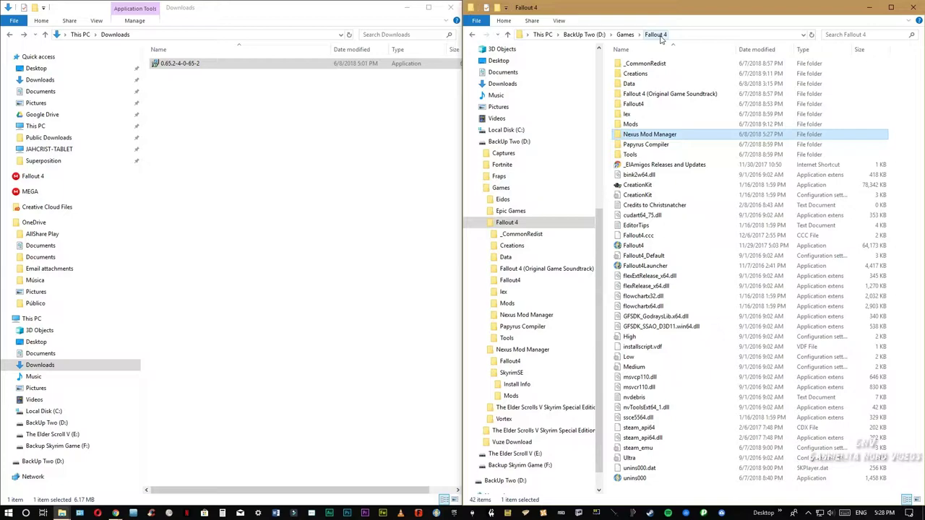
{"action": "double_click", "coordinate": [631, 84]}
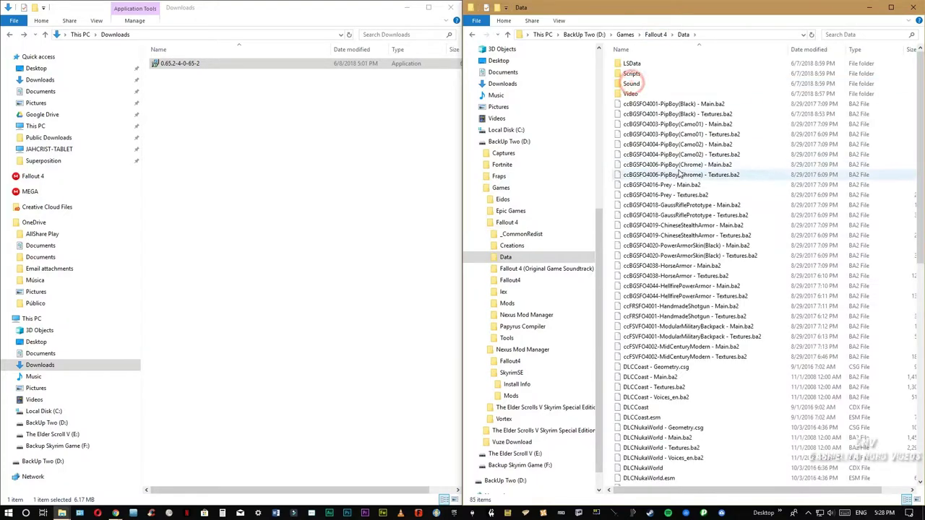
{"action": "key", "text": "BackSpace"}
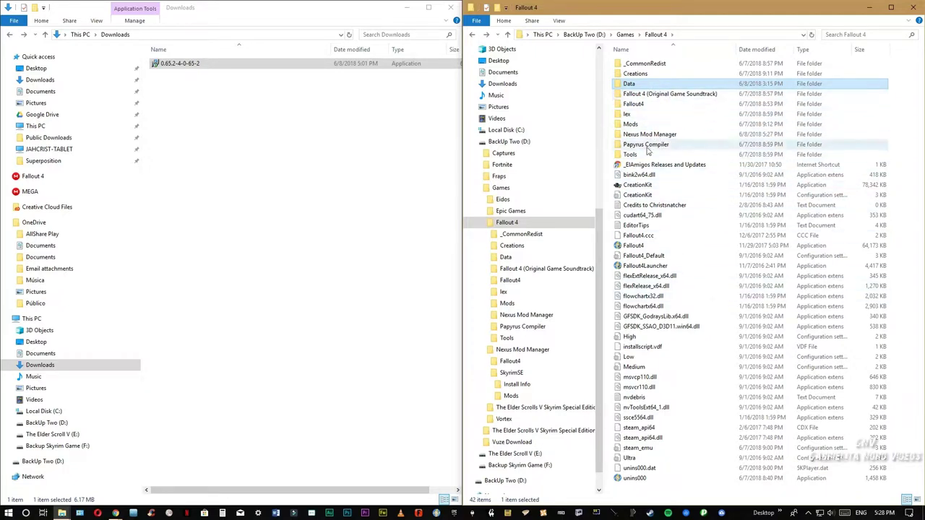
Browse the SkyrimSE Mods folder under D:\Games\Nexus Mod Manager to examine how mod archives are stored
{"action": "key", "text": "BackSpace"}
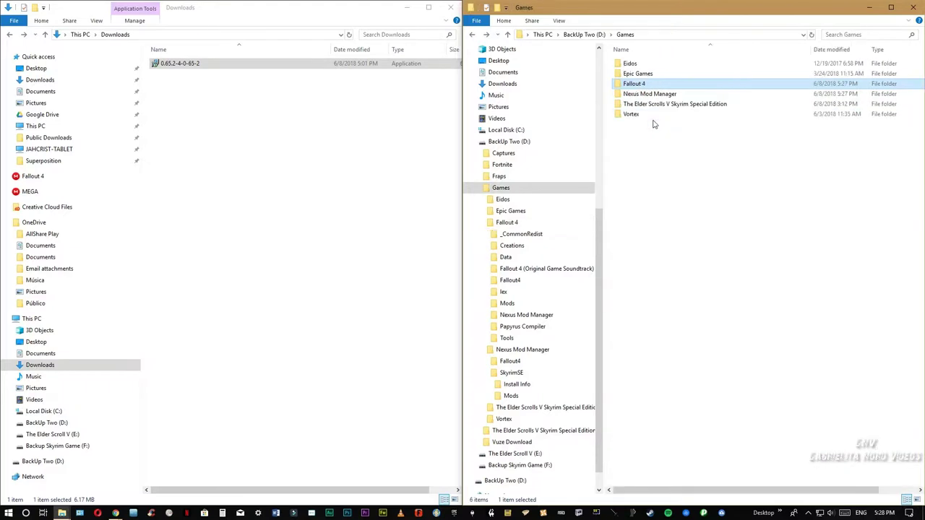
{"action": "left_click", "coordinate": [647, 96]}
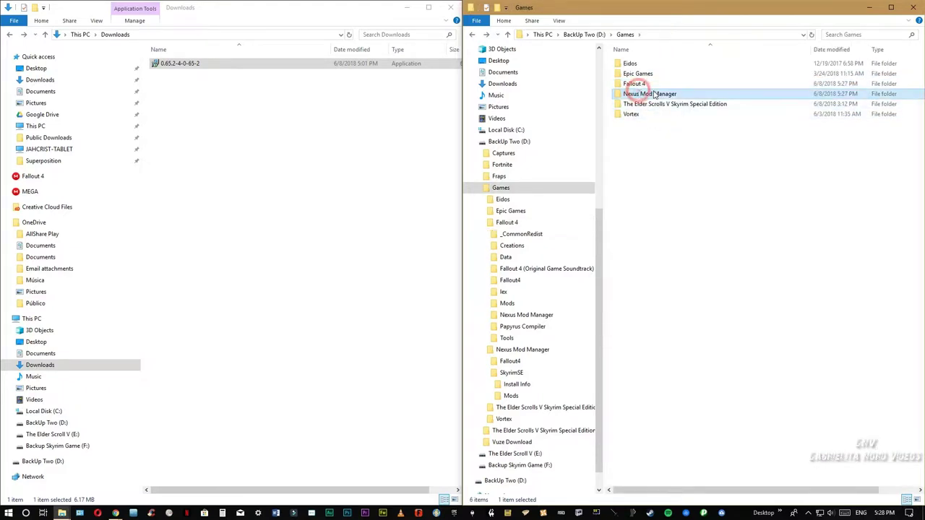
{"action": "double_click", "coordinate": [655, 97]}
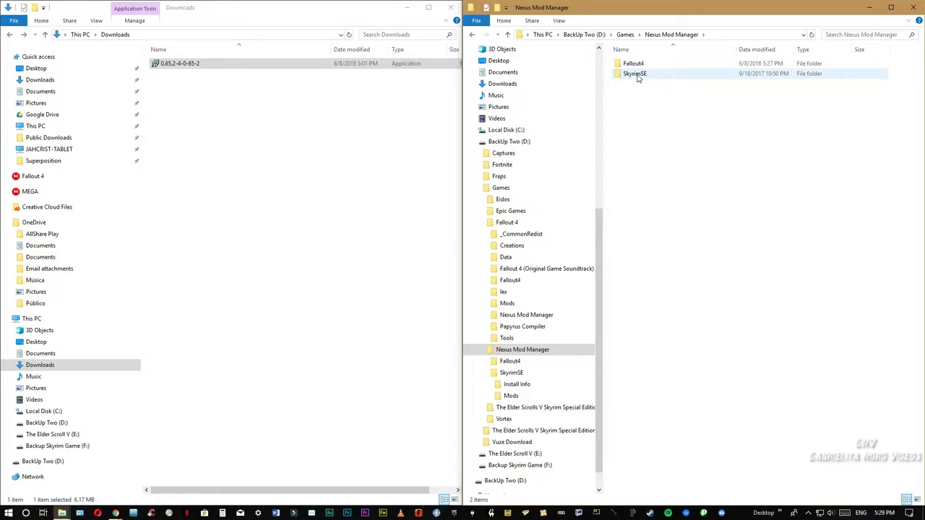
{"action": "double_click", "coordinate": [636, 74]}
{"action": "double_click", "coordinate": [638, 74]}
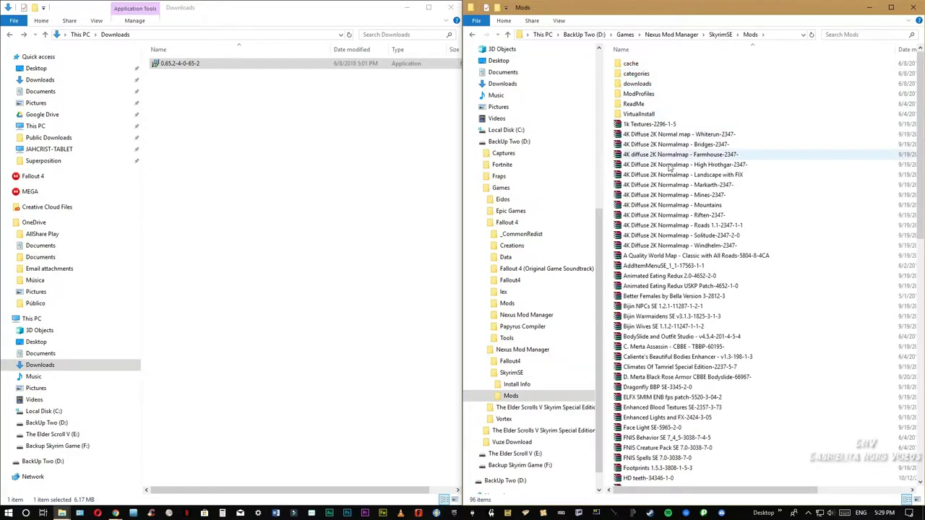
{"action": "scroll", "coordinate": [683, 260], "scroll_direction": "down", "scroll_amount": 14}
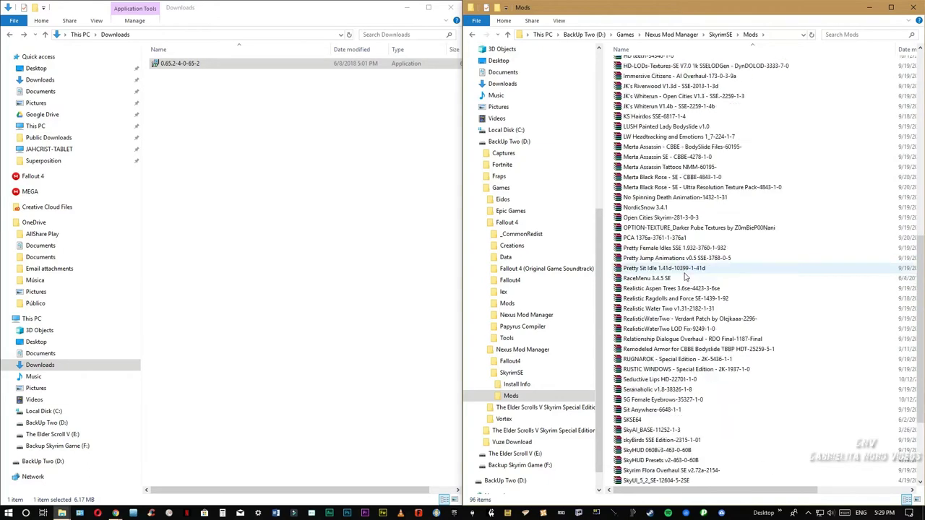
Open the Fallout4 Mods folder under D:\Games\Nexus Mod Manager to examine its contents
{"action": "key", "text": "BackSpace"}
{"action": "key", "text": "BackSpace"}
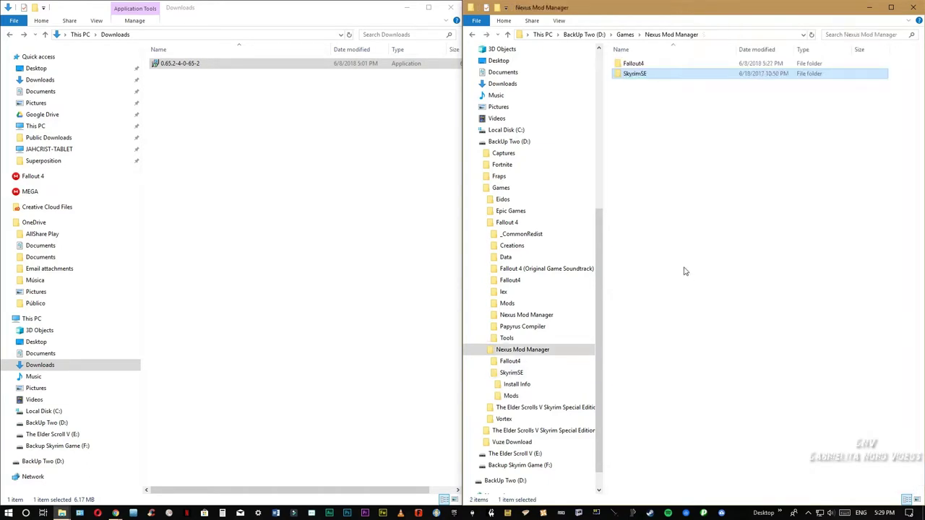
{"action": "double_click", "coordinate": [633, 64]}
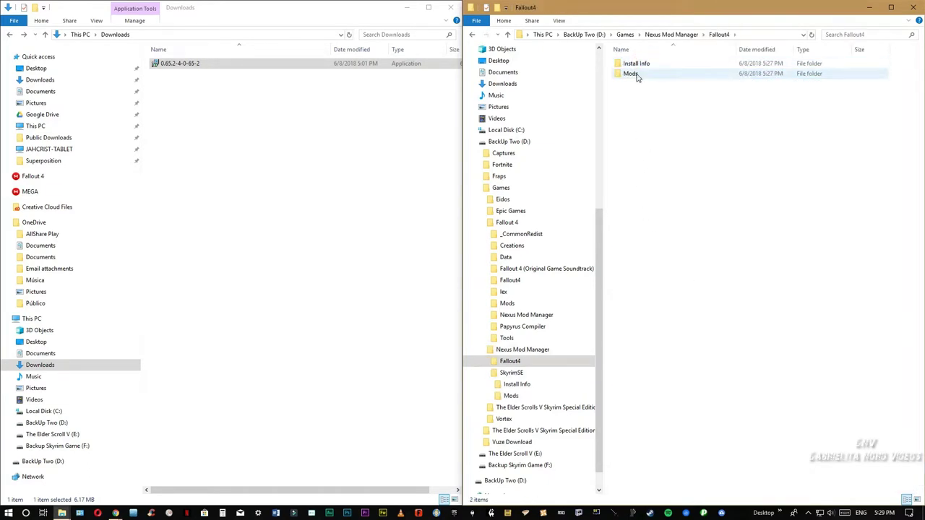
{"action": "left_click", "coordinate": [636, 76]}
{"action": "double_click", "coordinate": [637, 76]}
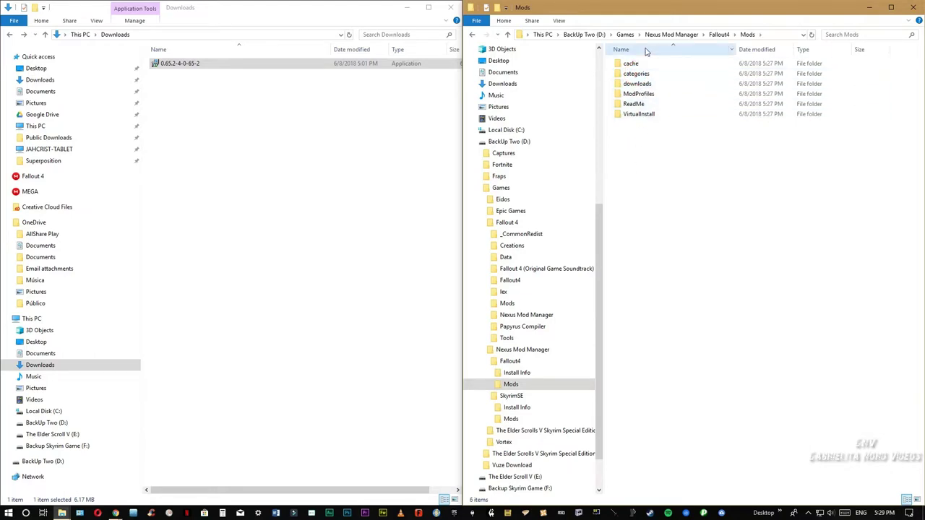
Go back up to D:\Games and open the Nexus Mod Manager folder inside Fallout 4 to examine the program files
{"action": "key", "text": "BackSpace"}
{"action": "key", "text": "BackSpace"}
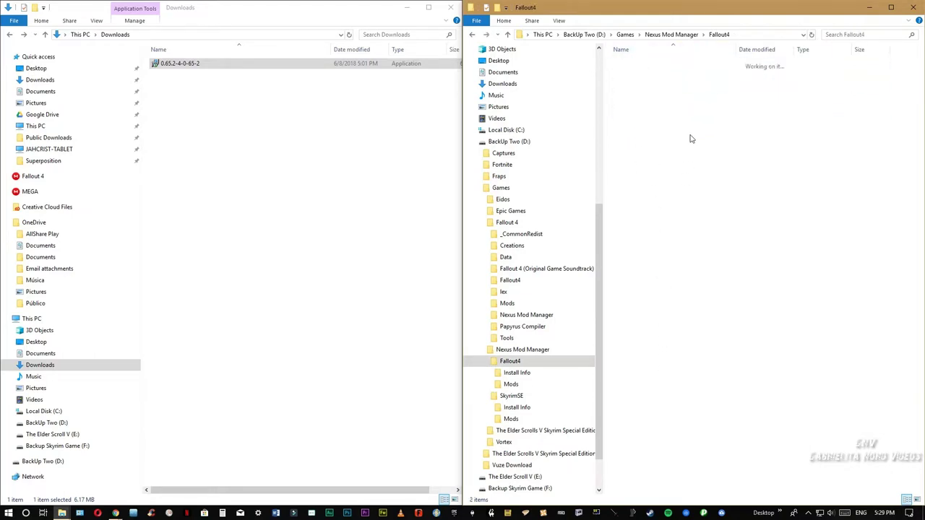
{"action": "key", "text": "BackSpace"}
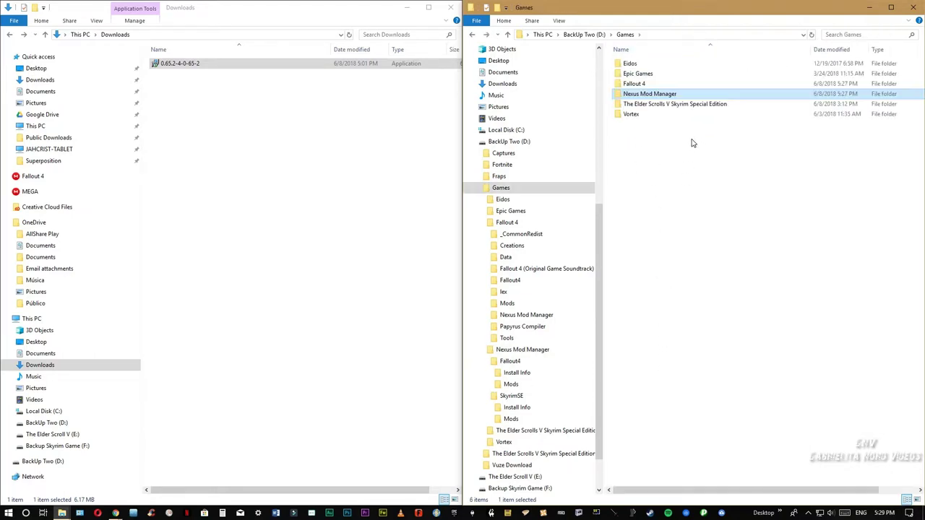
{"action": "double_click", "coordinate": [640, 83]}
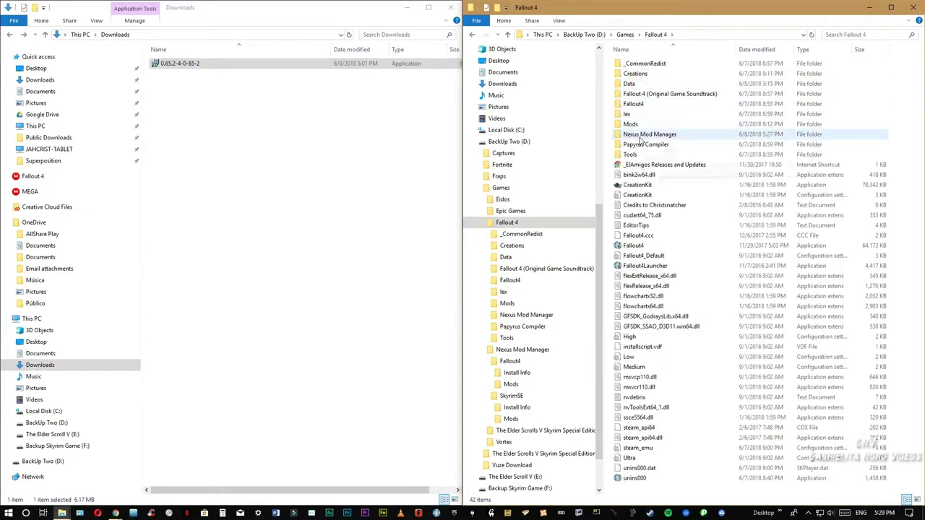
{"action": "double_click", "coordinate": [640, 137]}
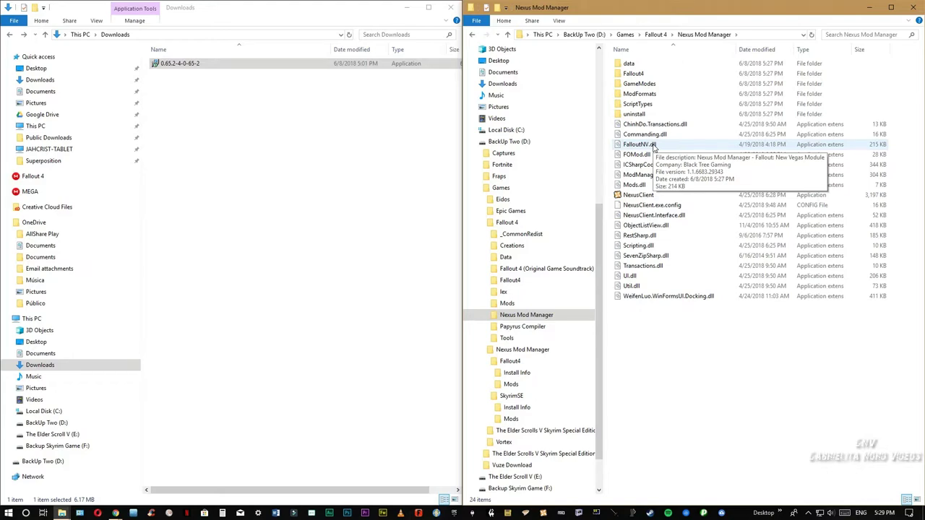
Return to D:\Games and open its separate Nexus Mod Manager folder to examine the per-game folders
{"action": "key", "text": "BackSpace"}
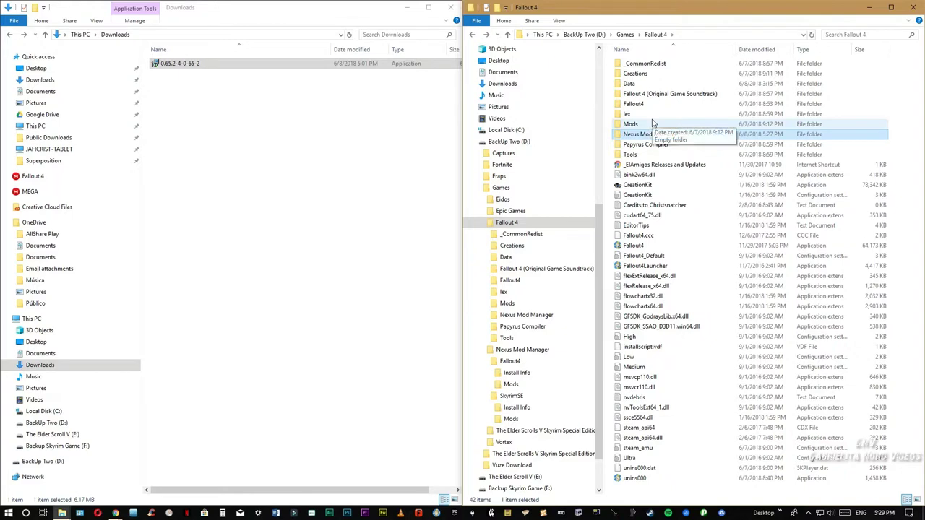
{"action": "key", "text": "BackSpace"}
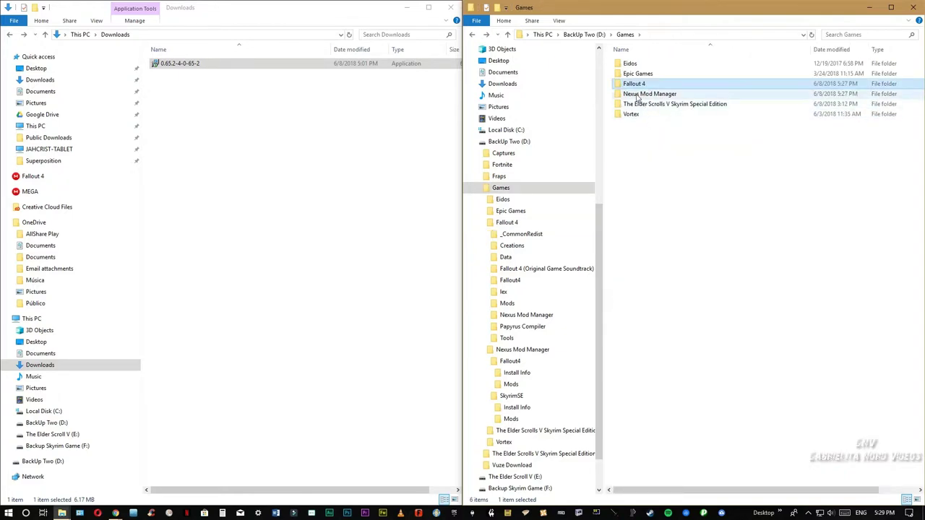
{"action": "left_click", "coordinate": [652, 95]}
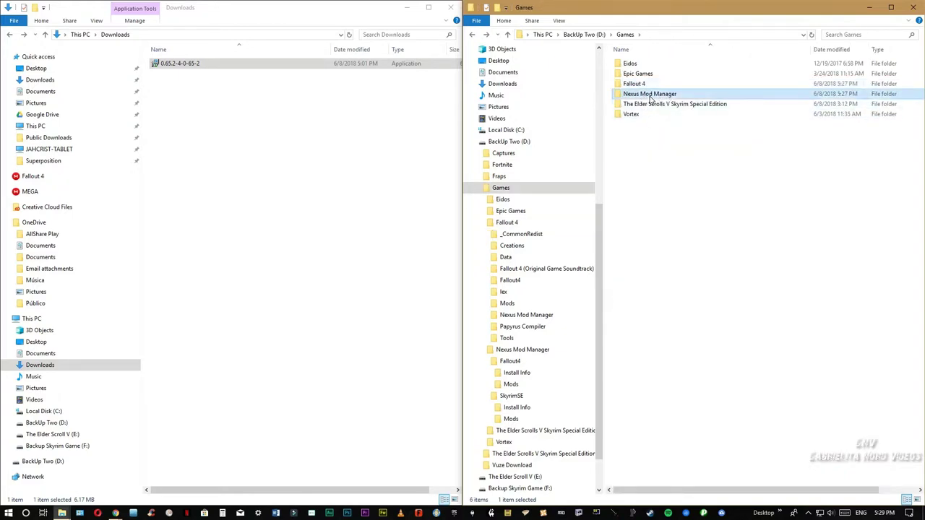
{"action": "double_click", "coordinate": [659, 96]}
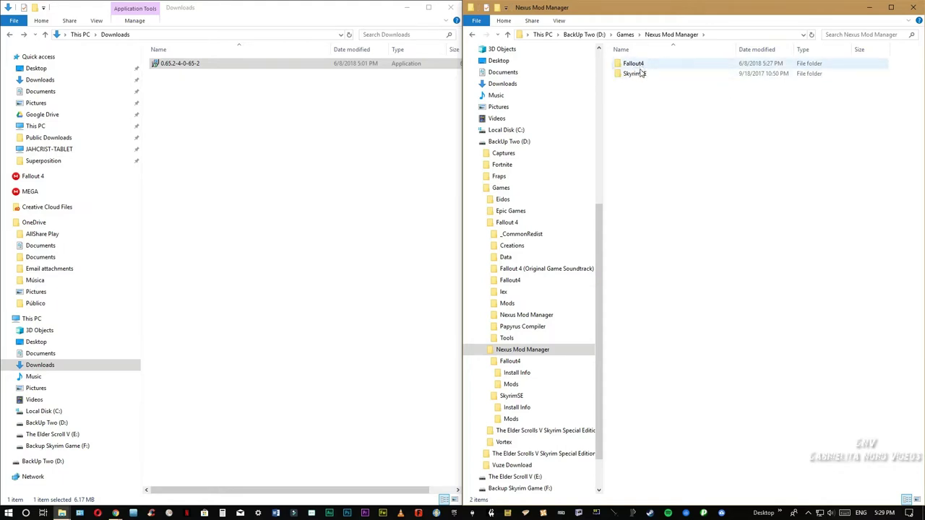
Retrace the path from the D: drive through Games to the Nexus Mod Manager folder, and open the neighbouring Fallout 4 folder
{"action": "key", "text": "alt+Up"}
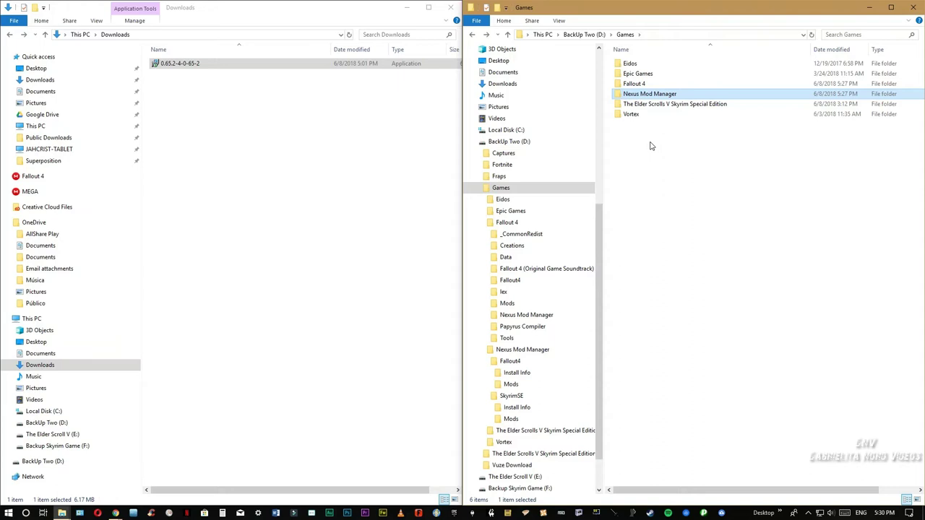
{"action": "key", "text": "alt+Up"}
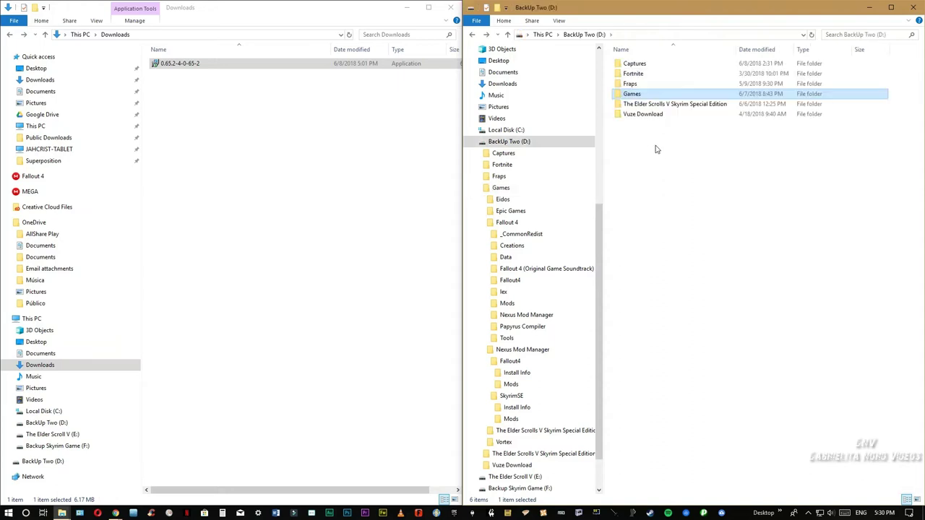
{"action": "double_click", "coordinate": [641, 95]}
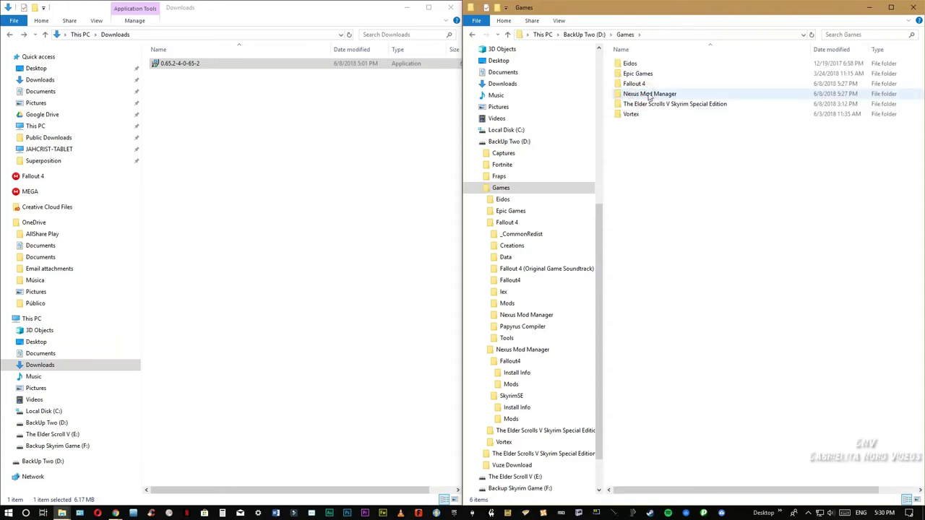
{"action": "double_click", "coordinate": [650, 96]}
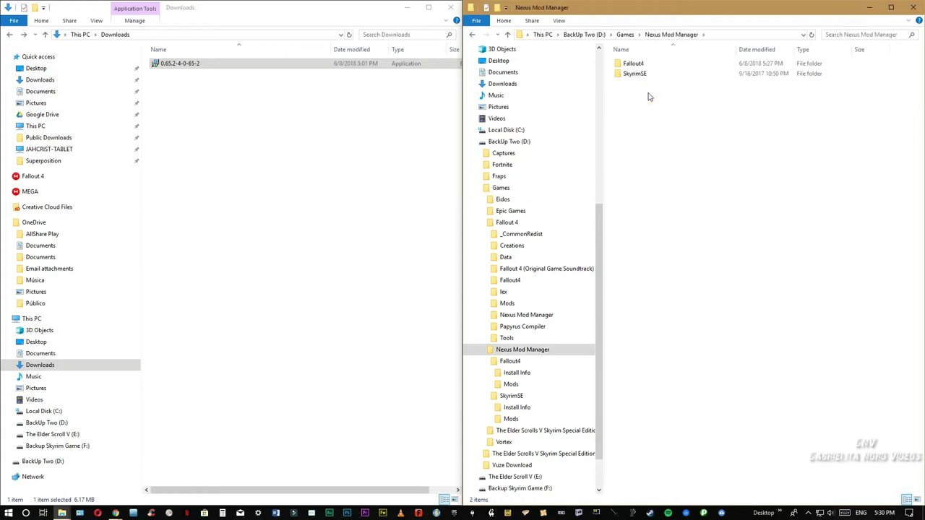
{"action": "key", "text": "alt+Up"}
{"action": "double_click", "coordinate": [660, 85]}
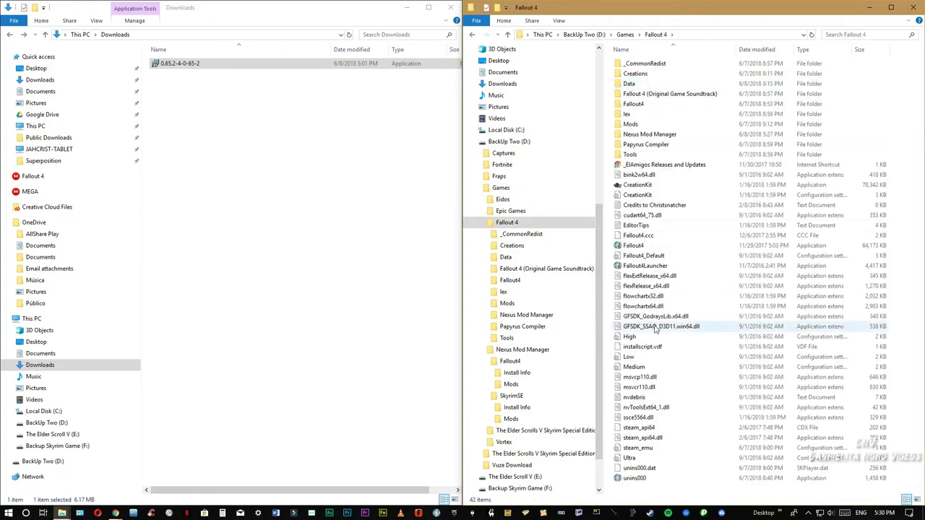